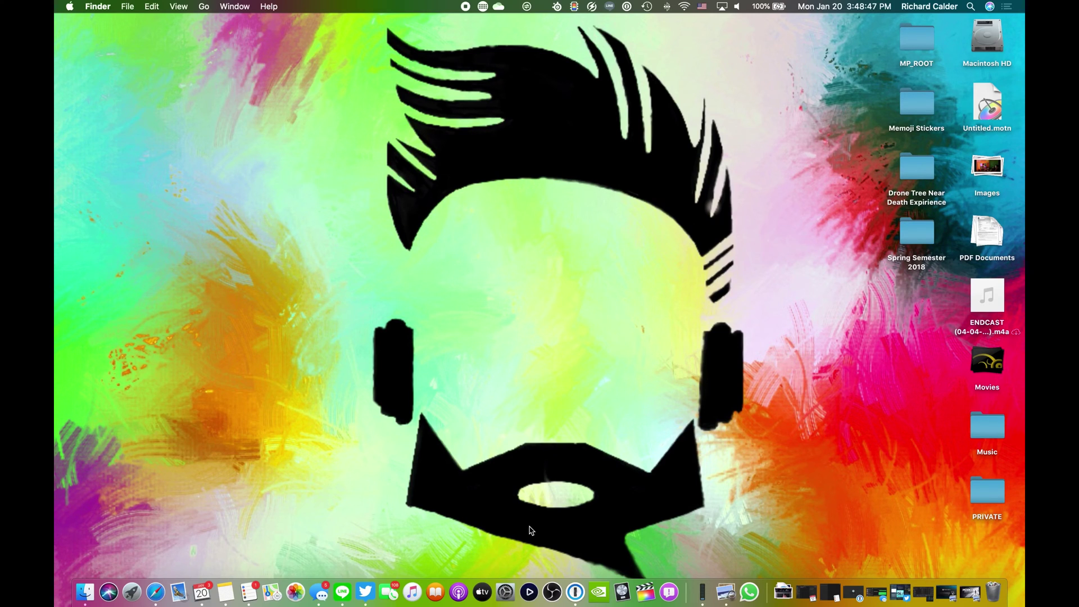
Step: Launch Game Capture HD, activate scene 7 and start editing its layout
click(530, 589)
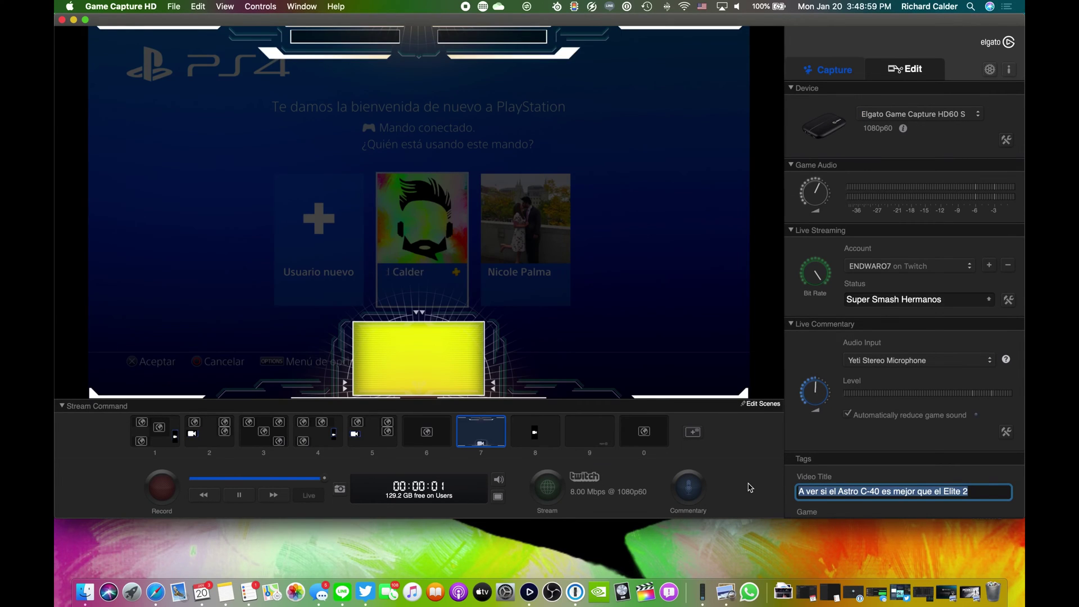
click(487, 438)
click(487, 438)
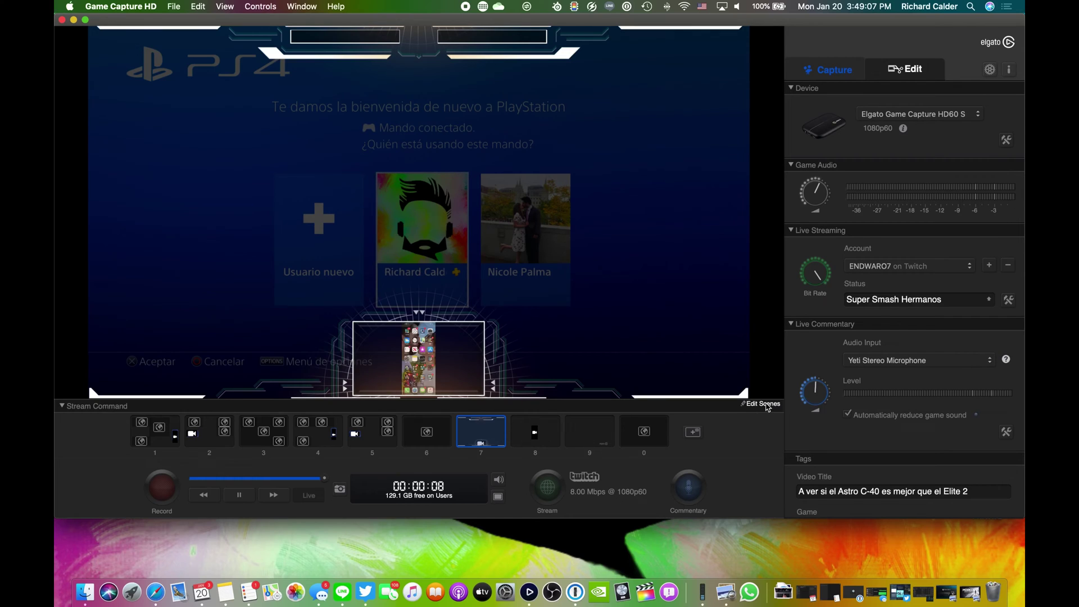
click(764, 404)
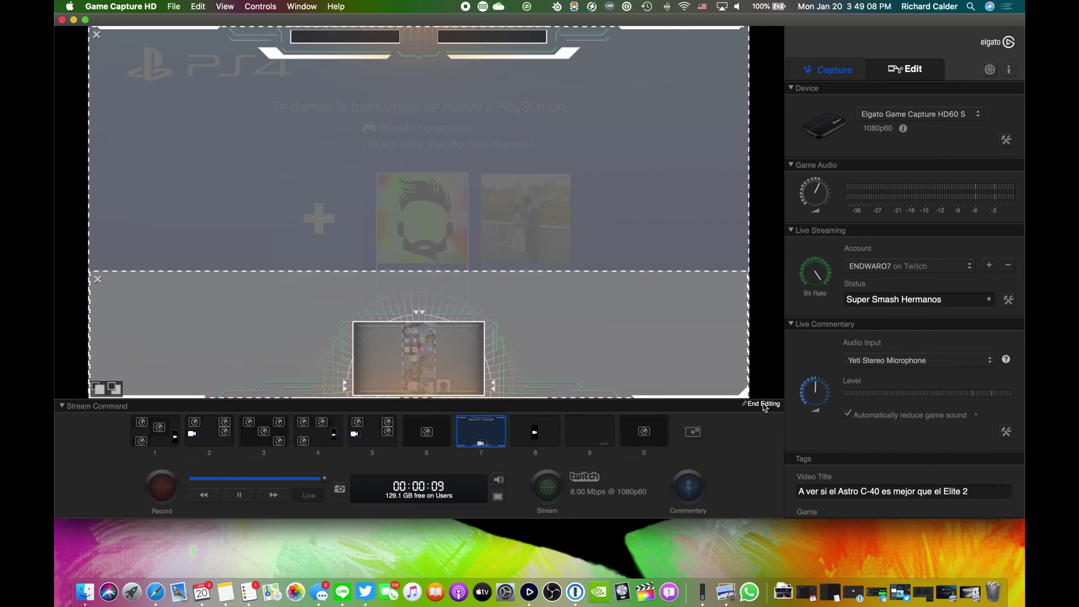
Step: Delete the lower and top frame overlays and move the iPhone screen onto the middle profile tile
click(99, 280)
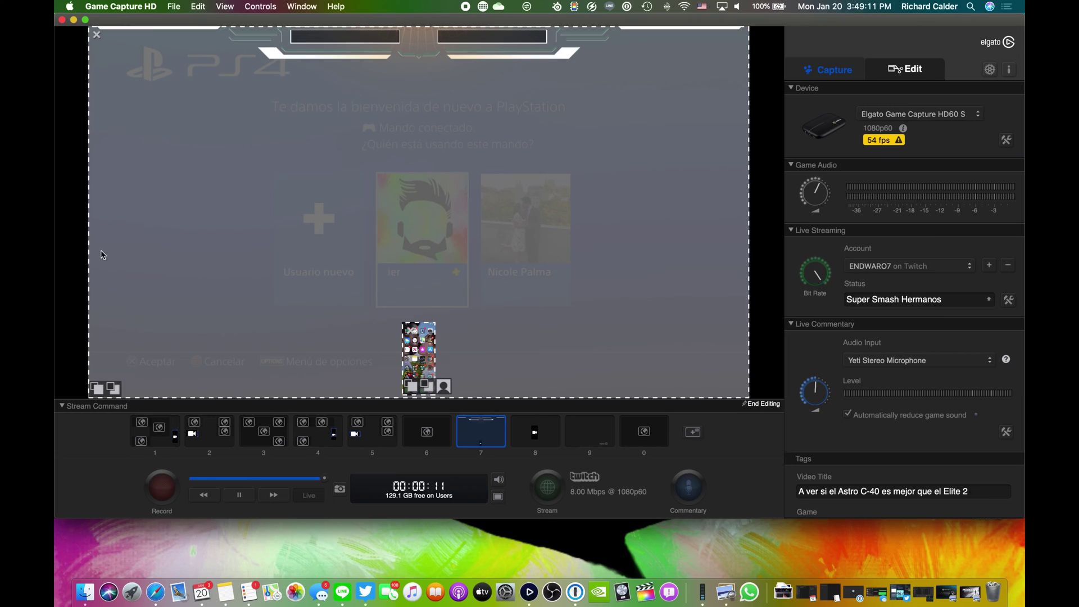
click(99, 35)
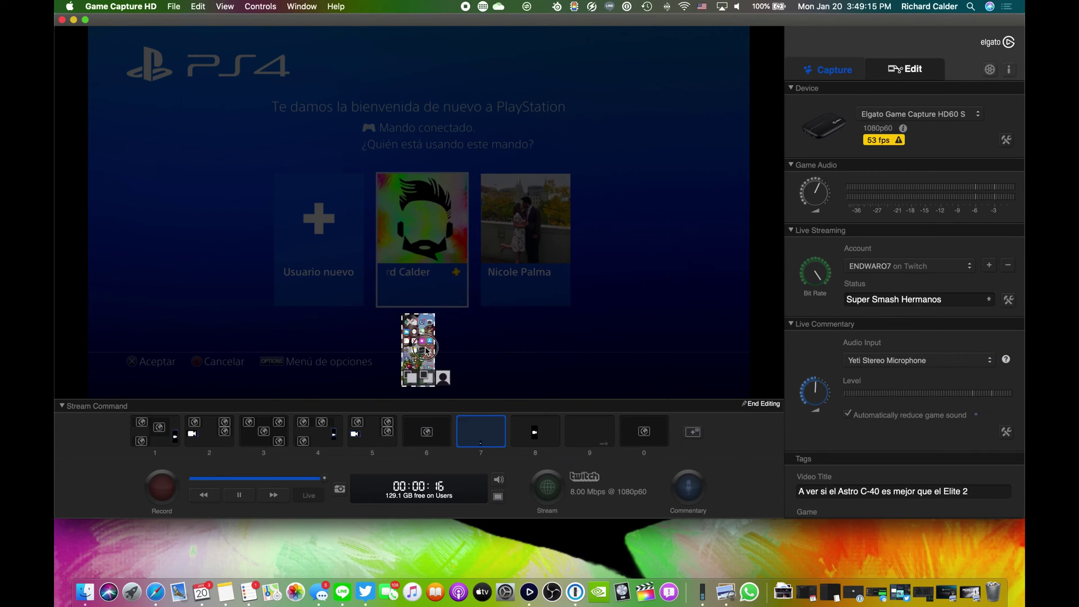
drag(436, 325, 433, 270)
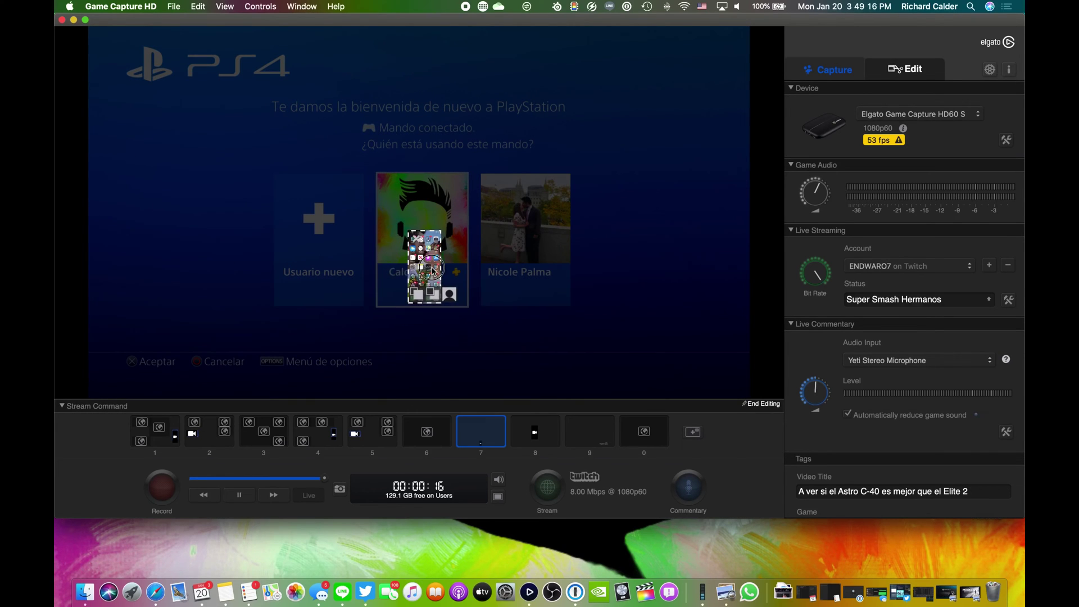
click(697, 436)
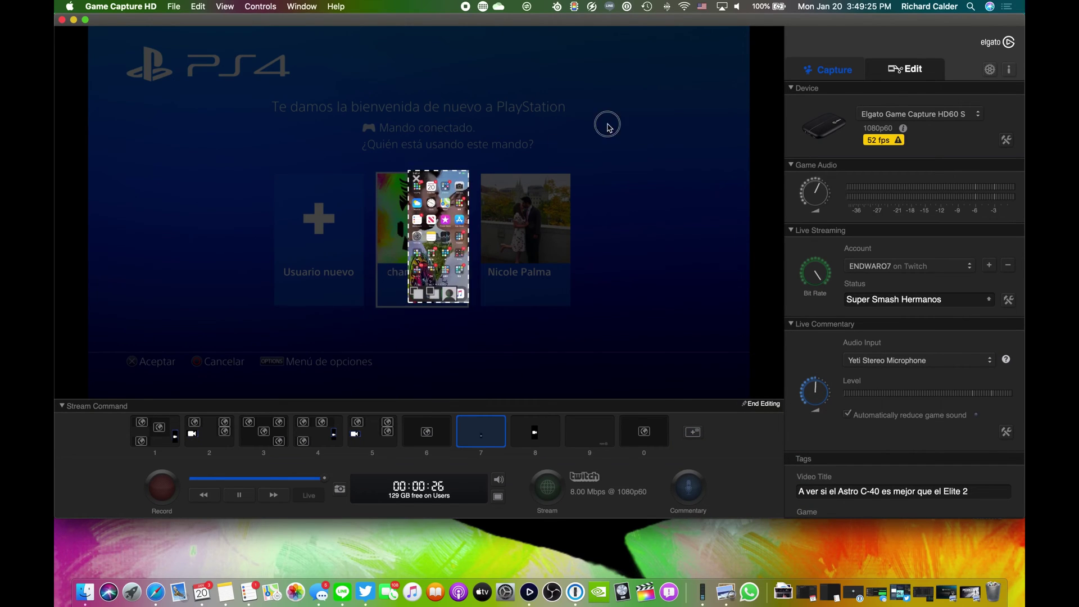
Step: Nudge the iPhone overlay a little to the left over the middle tile
drag(460, 219, 420, 213)
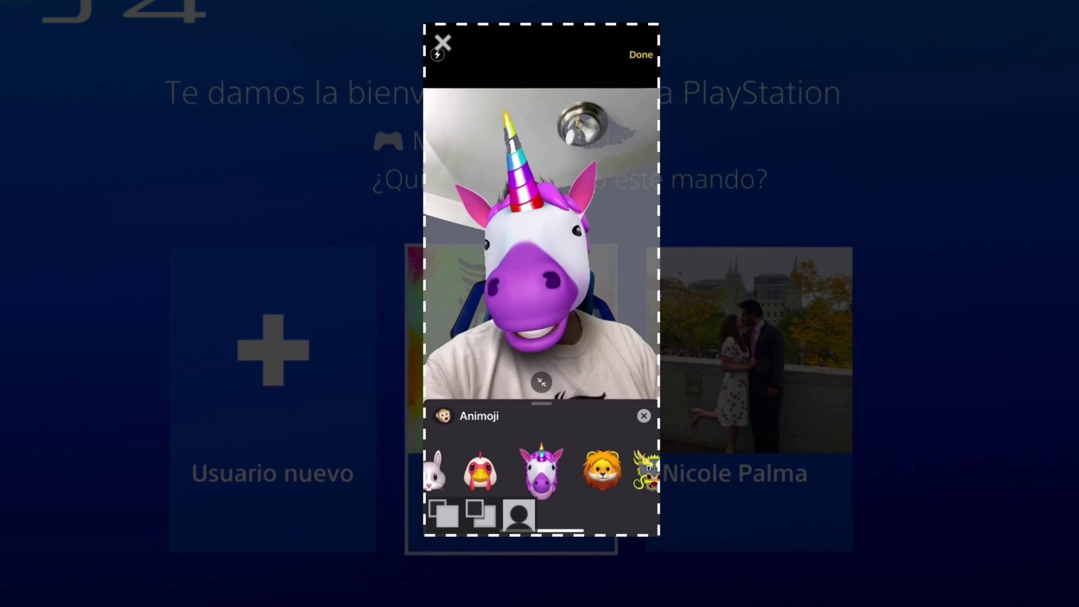
Step: Browse the phone's Animoji carousel, apply the dinosaur, then switch to sticker packs
scroll(541, 473, right, 15)
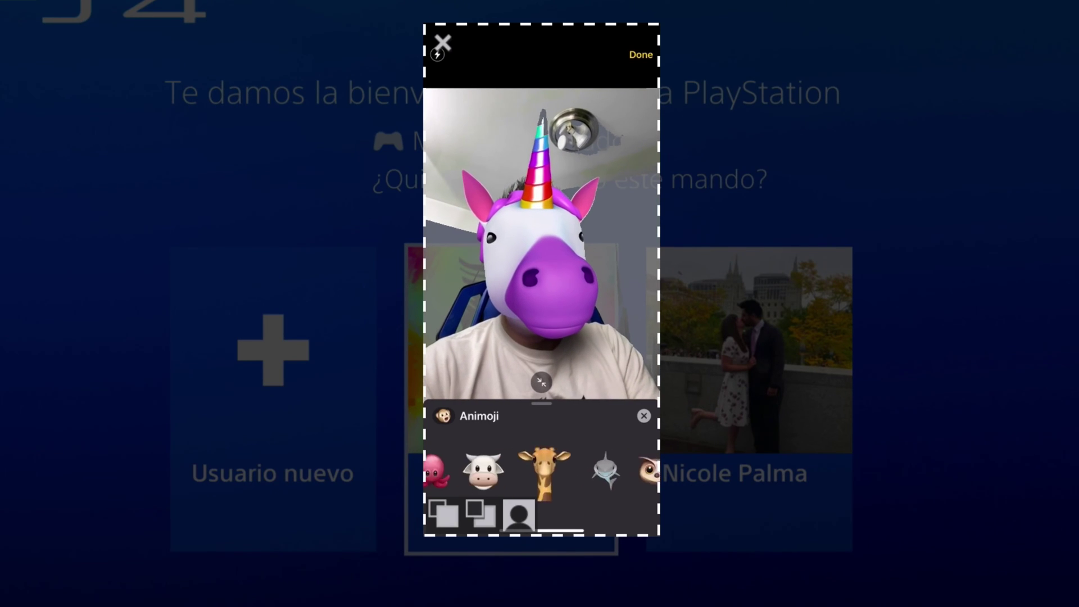
scroll(541, 472, left, 3)
scroll(542, 472, left, 3)
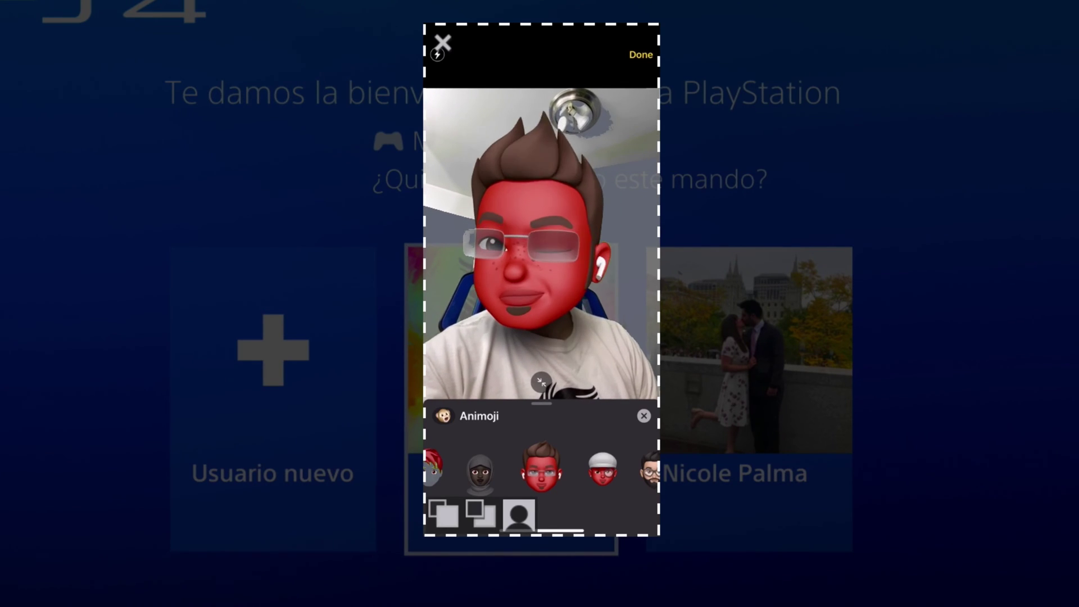
scroll(541, 472, left, 1)
scroll(542, 472, left, 3)
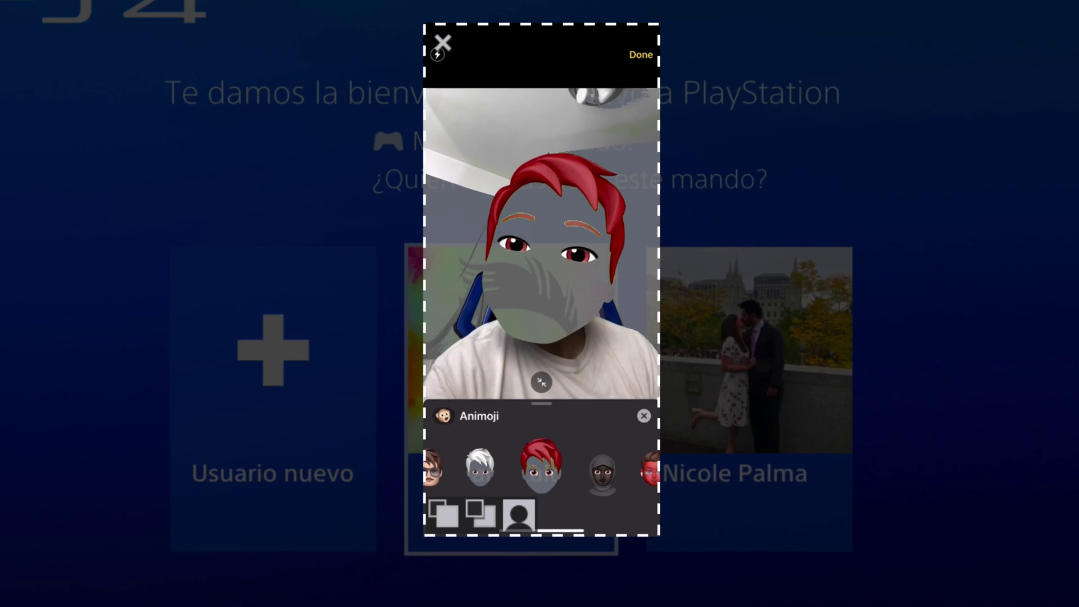
scroll(541, 309, down, 5)
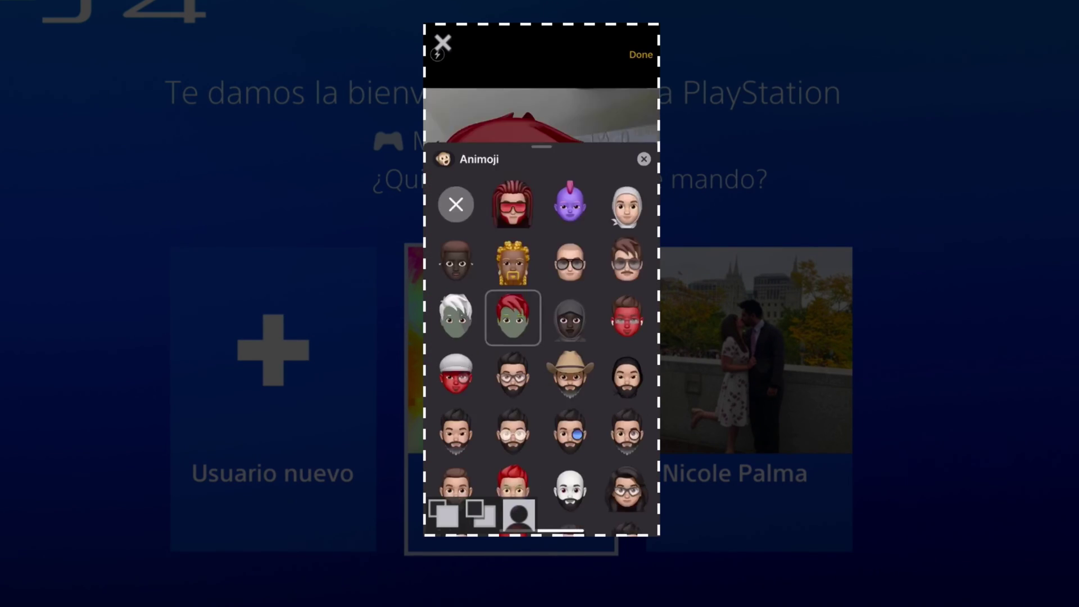
scroll(541, 309, down, 2)
scroll(541, 309, down, 5)
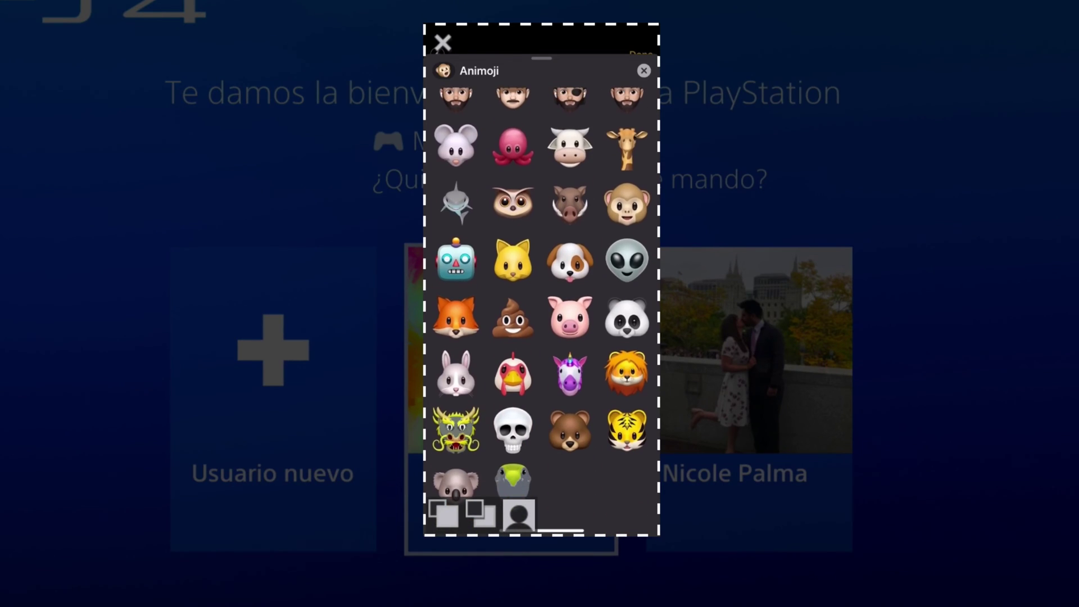
click(512, 477)
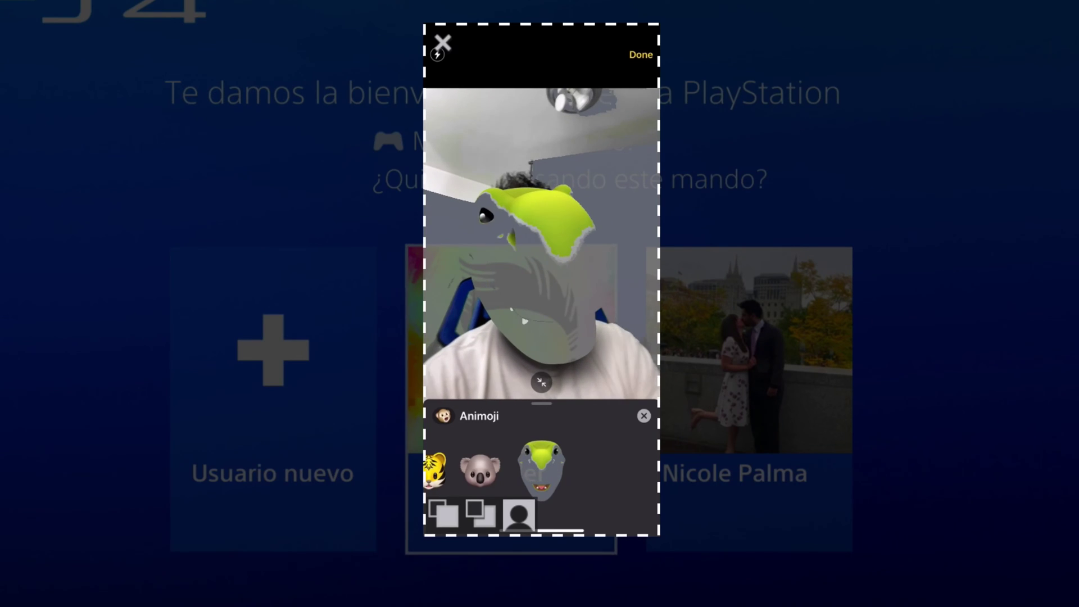
scroll(506, 471, left, 2)
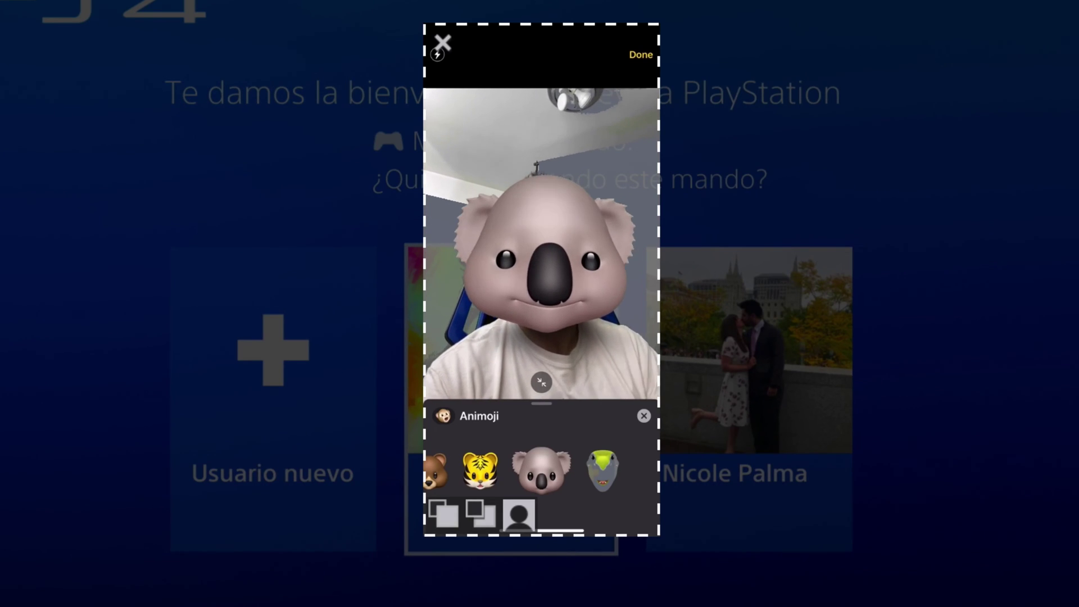
click(541, 464)
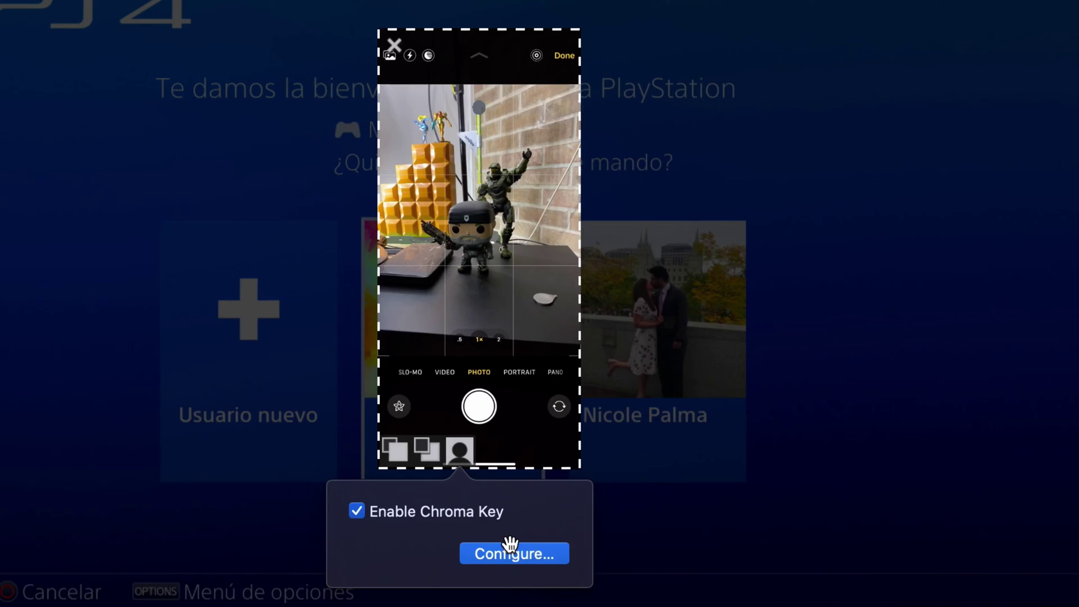
Step: Open the iPhone overlay's chroma key settings and crop the camera image's top and bottom
click(510, 548)
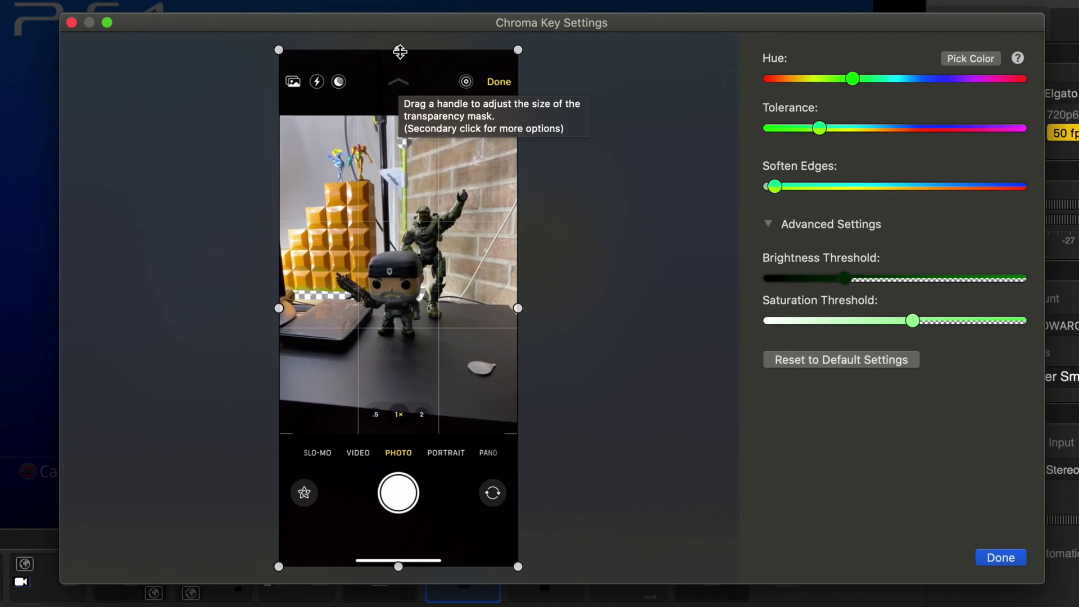
drag(400, 52, 400, 113)
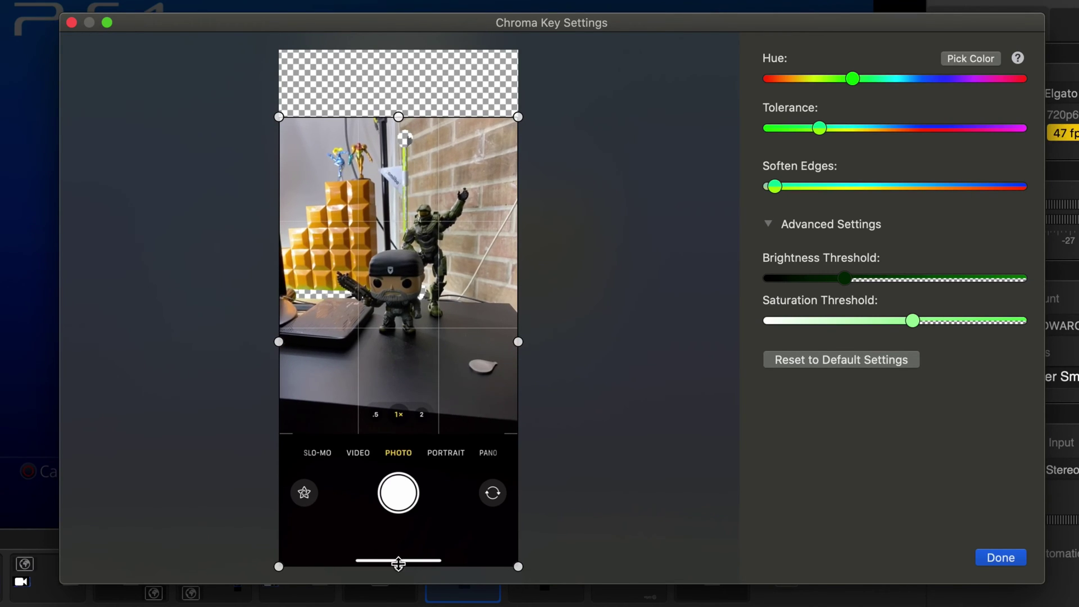
drag(400, 566, 404, 402)
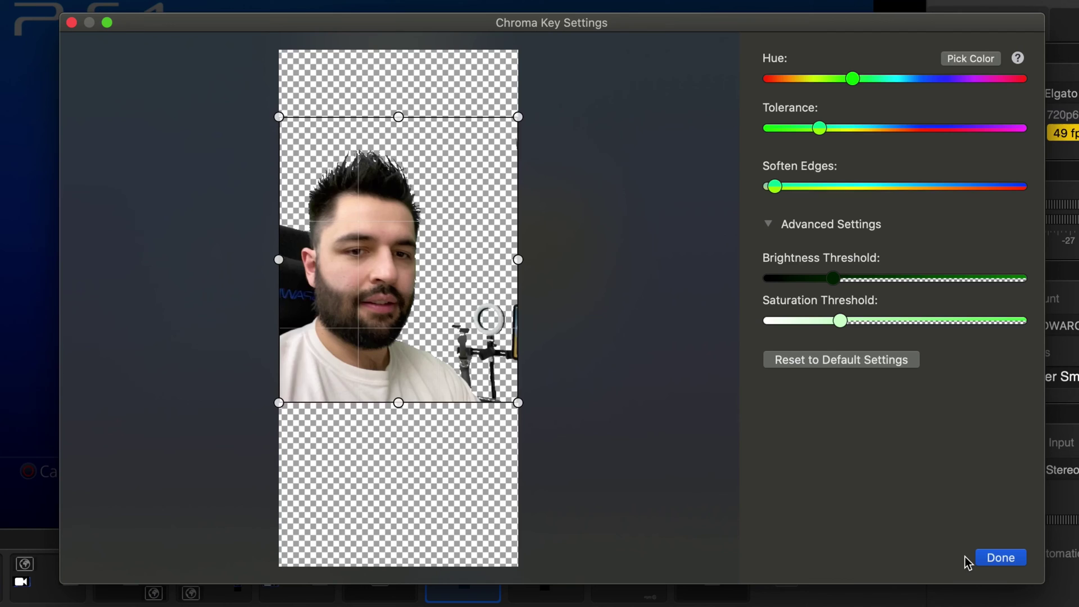
Step: Tune the brightness and saturation thresholds to cut out the camera background
drag(833, 278, 1022, 279)
drag(841, 322, 769, 323)
drag(1019, 278, 736, 278)
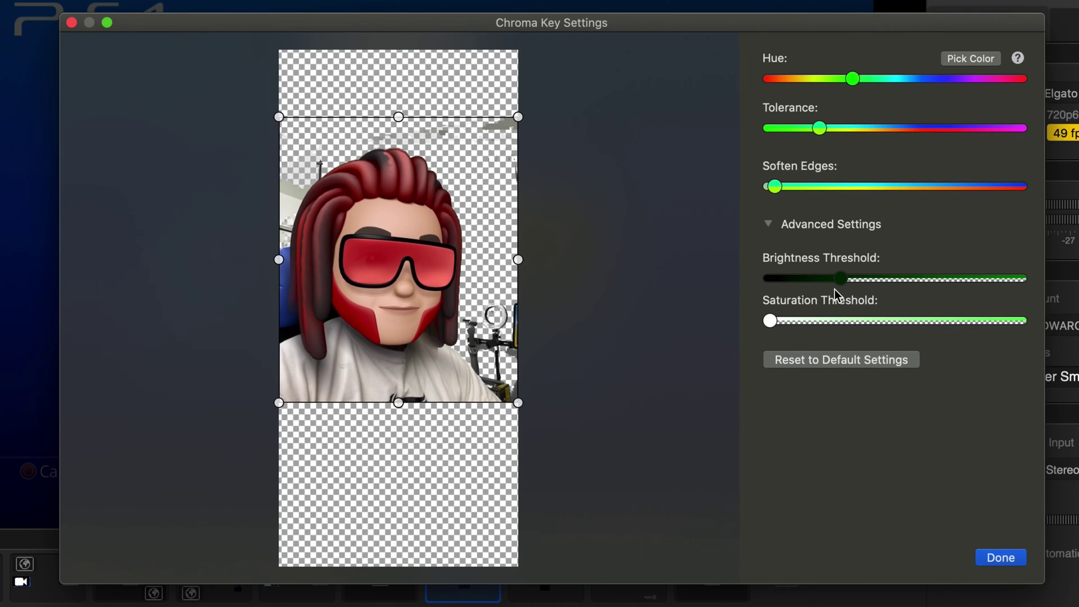
drag(841, 279, 680, 278)
drag(765, 323, 814, 321)
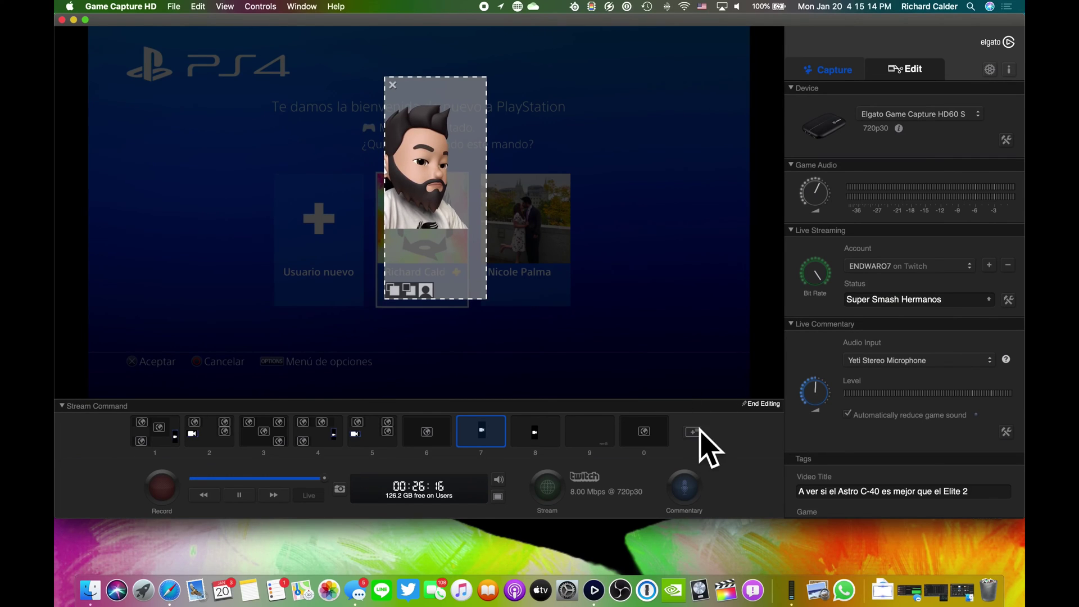
click(696, 435)
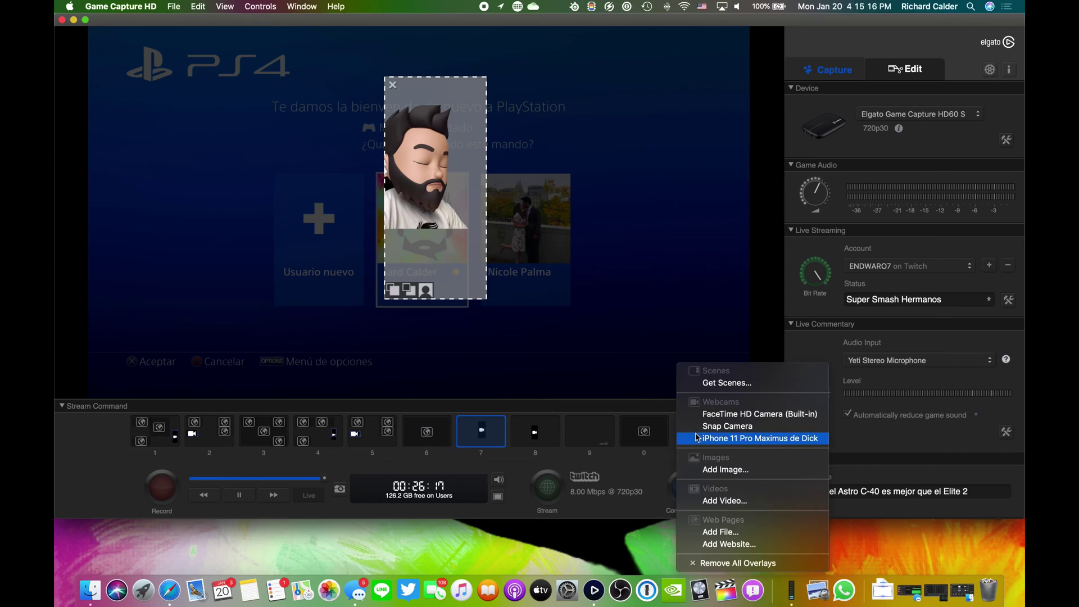
click(734, 471)
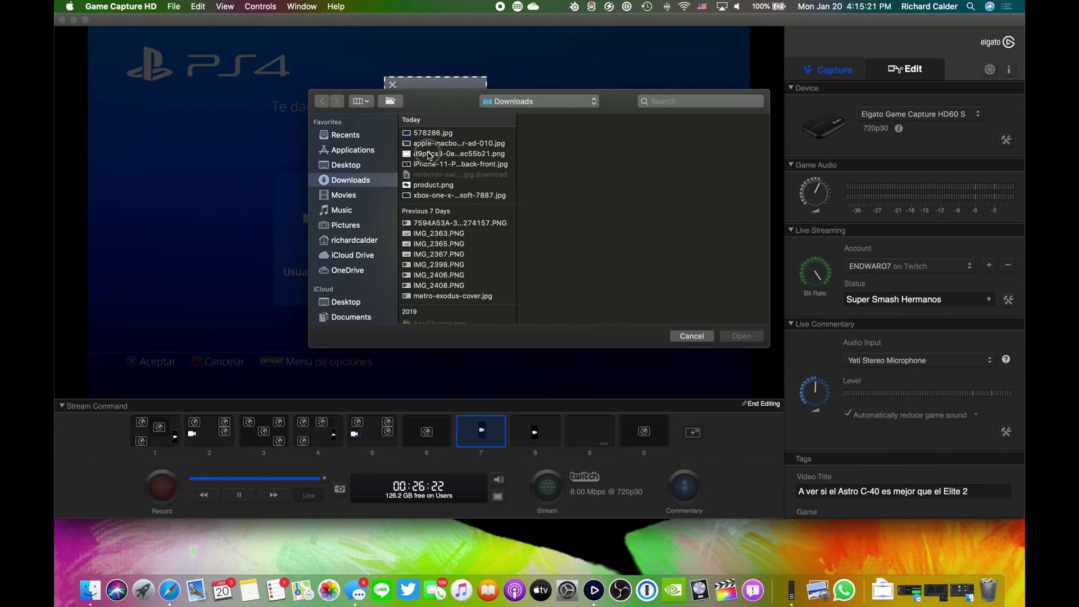
click(428, 154)
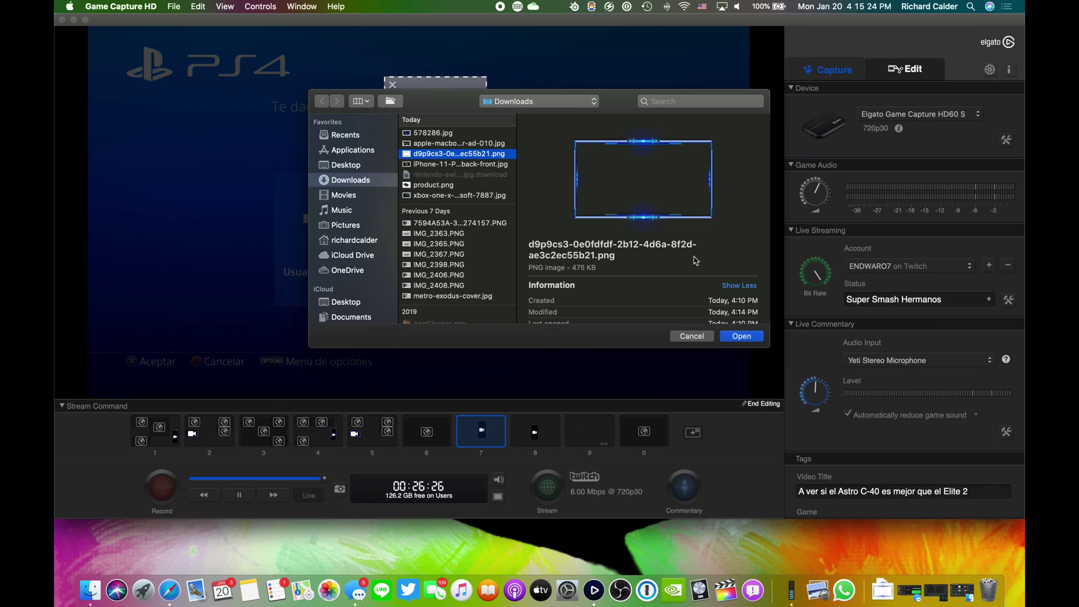
click(742, 336)
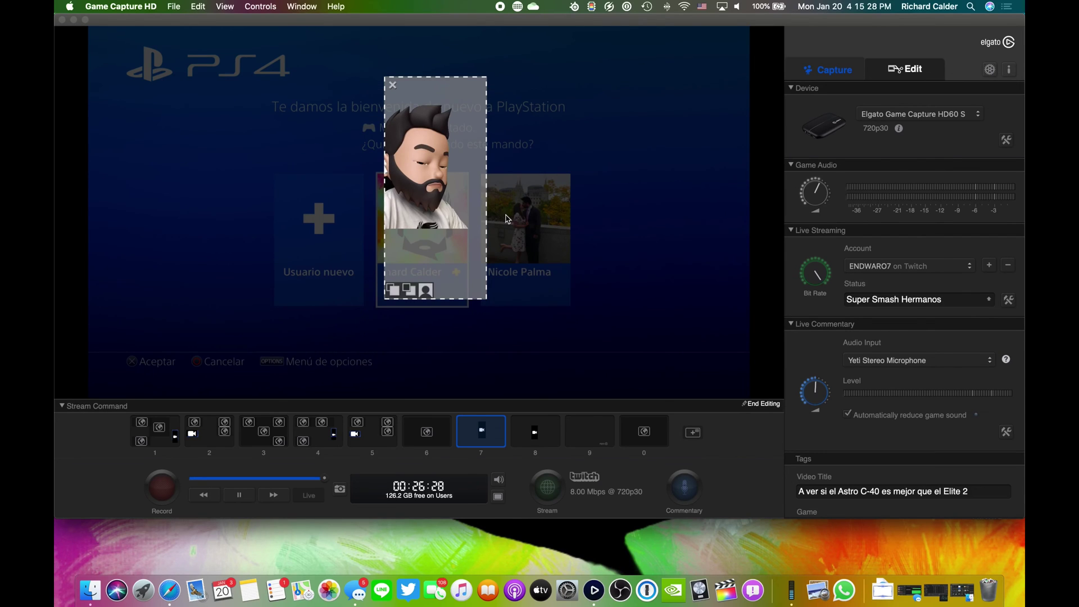
drag(522, 119, 307, 115)
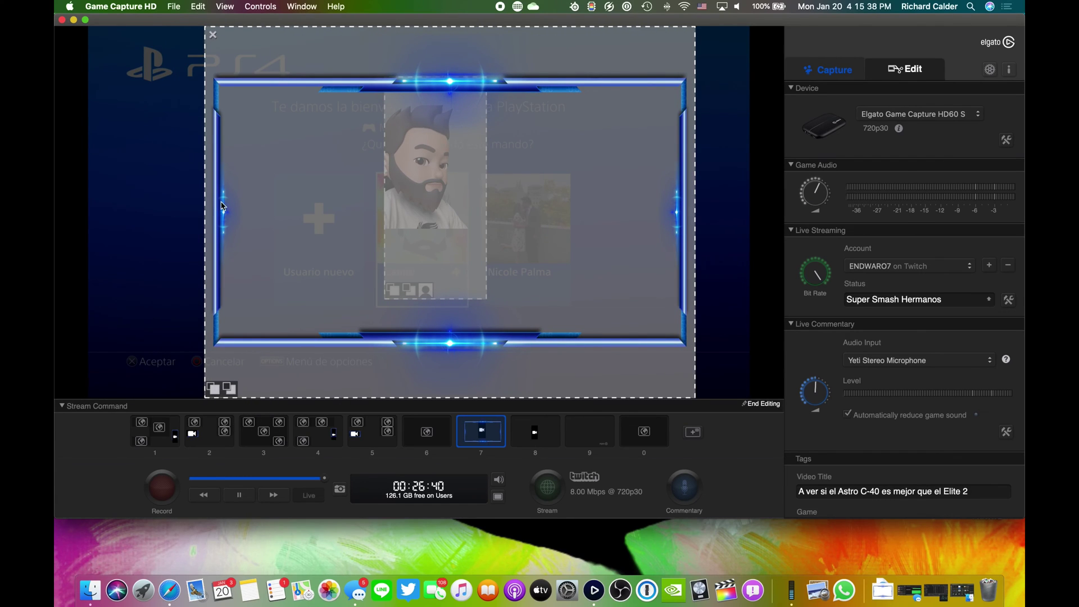
Step: Remove the landscape frame overlay and rotate the frame PNG to portrait in Finder
click(212, 36)
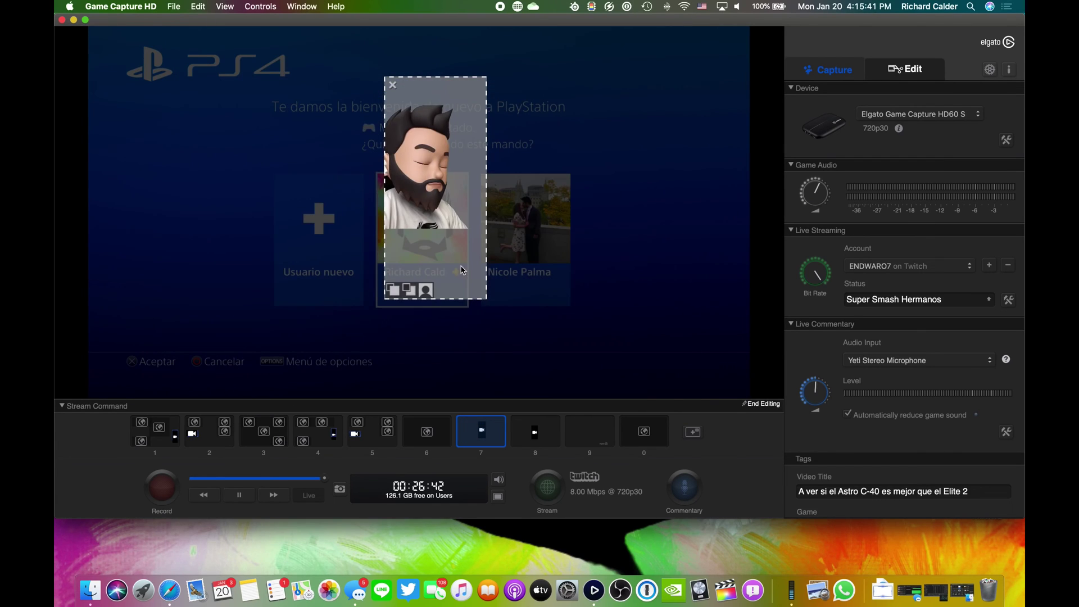
click(90, 590)
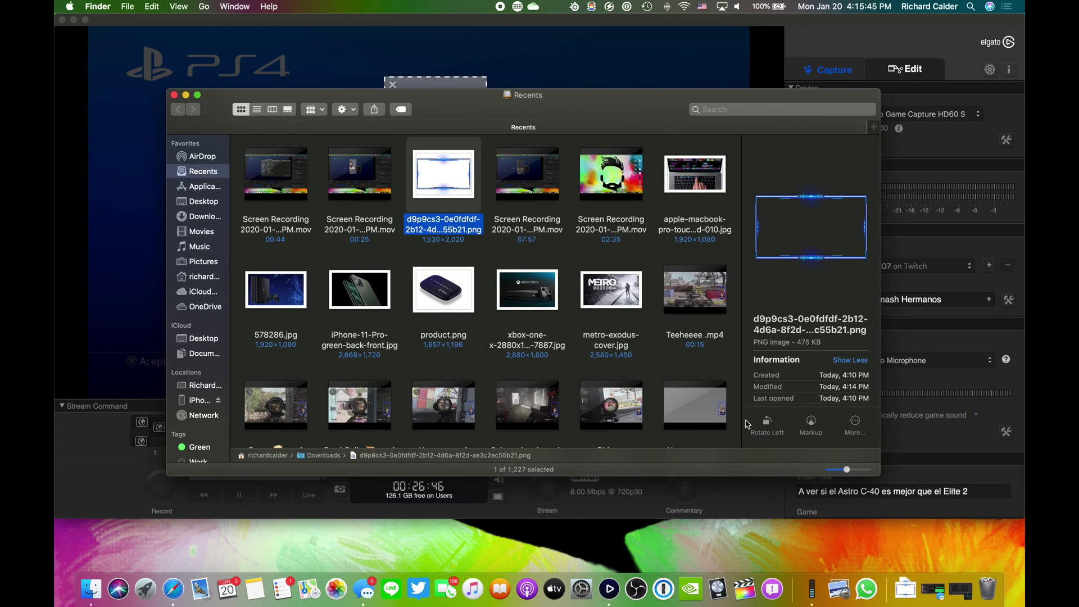
click(768, 425)
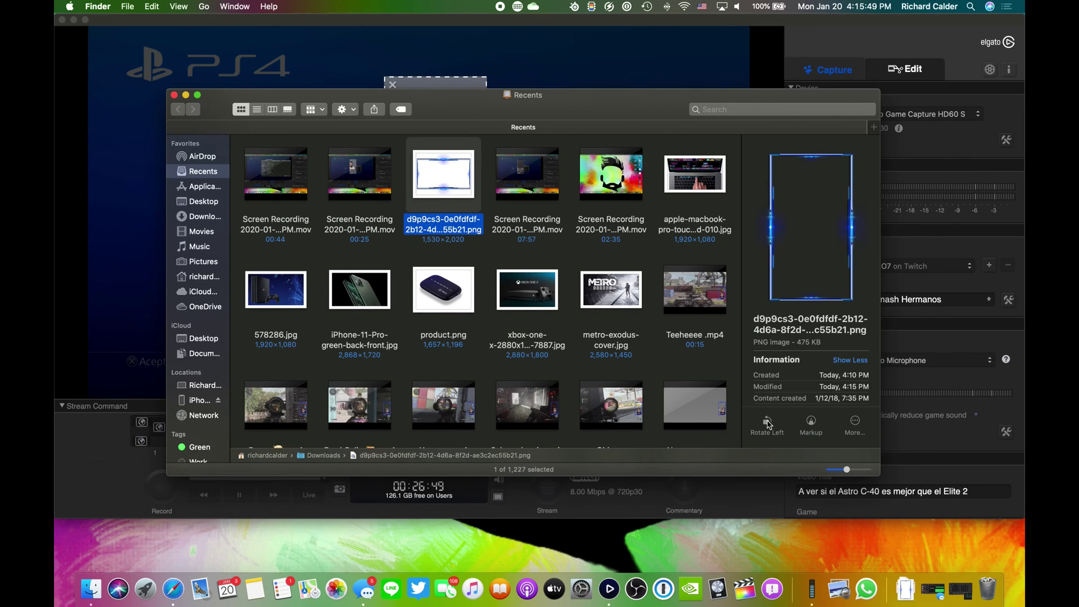
click(185, 95)
click(693, 437)
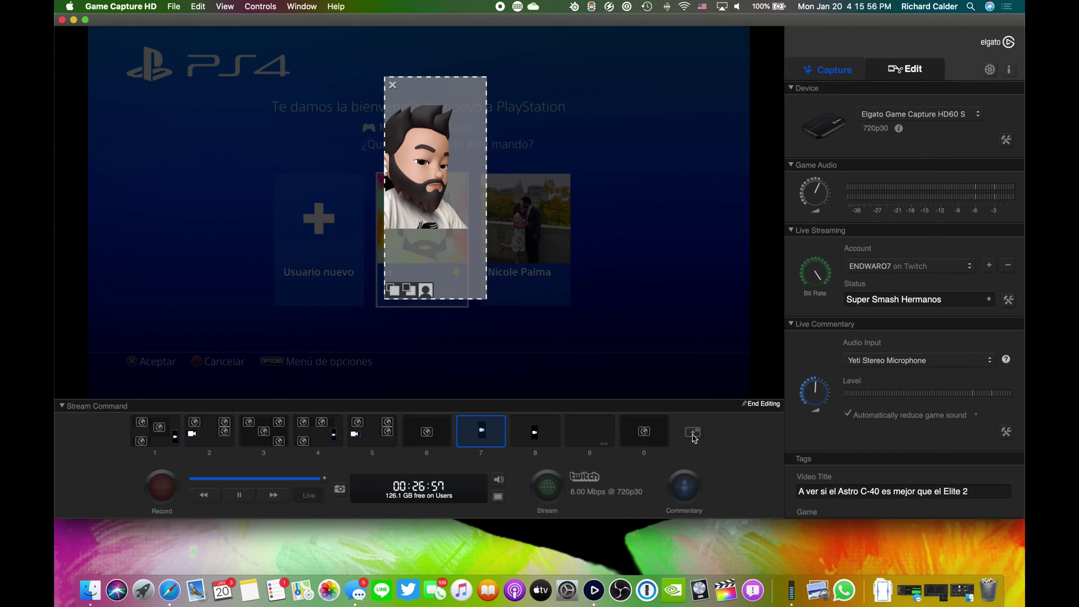
Step: Add the rotated blue frame PNG from Downloads as an image overlay
click(693, 437)
click(728, 470)
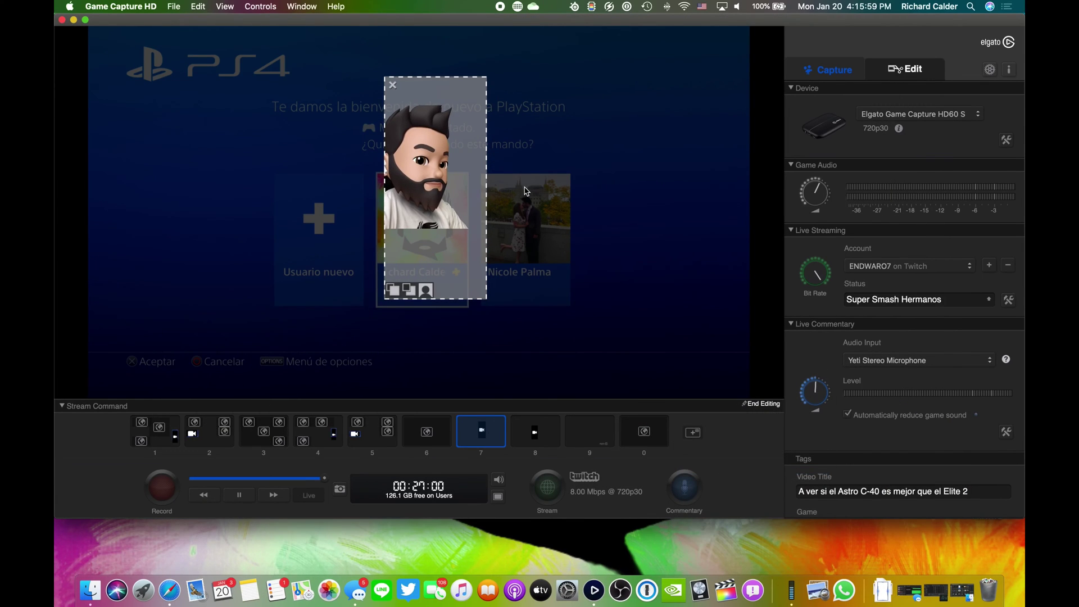
click(436, 155)
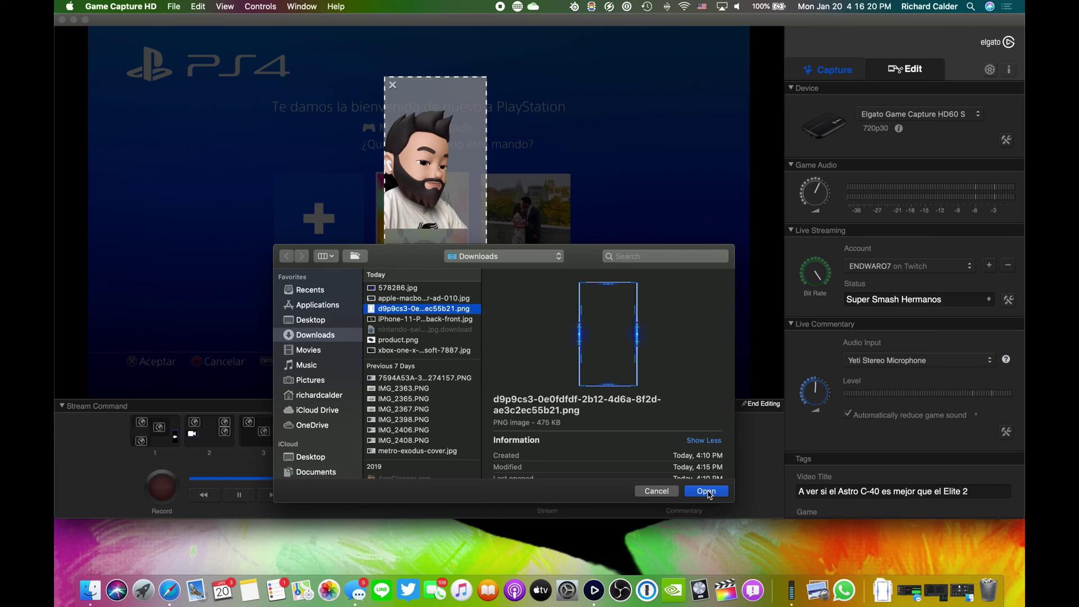
key(Return)
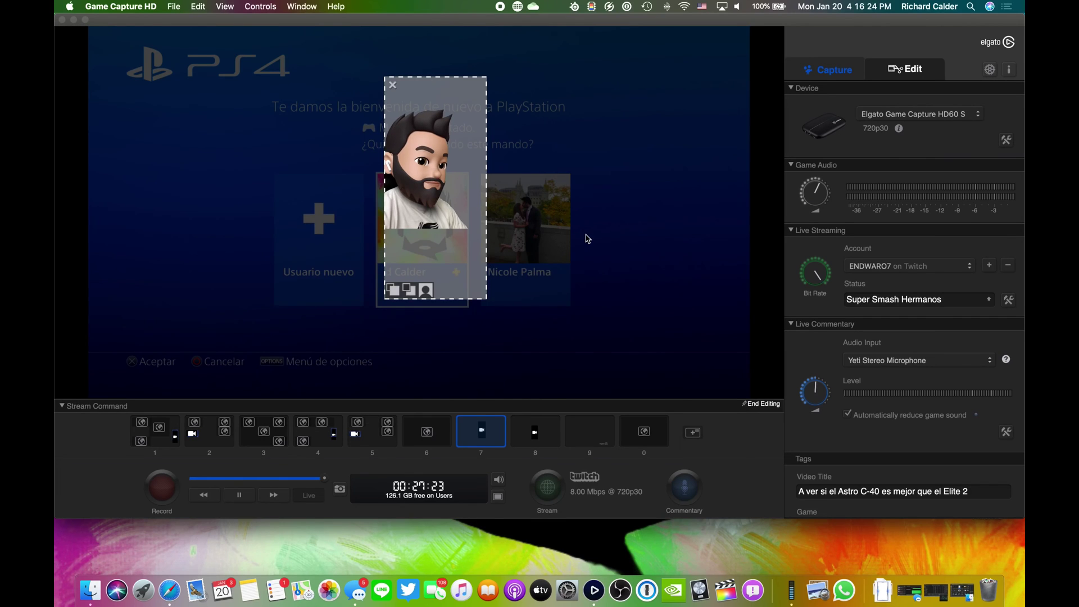
Step: Resize and position the blue frame image so it surrounds the Memoji camera
drag(555, 33, 276, 360)
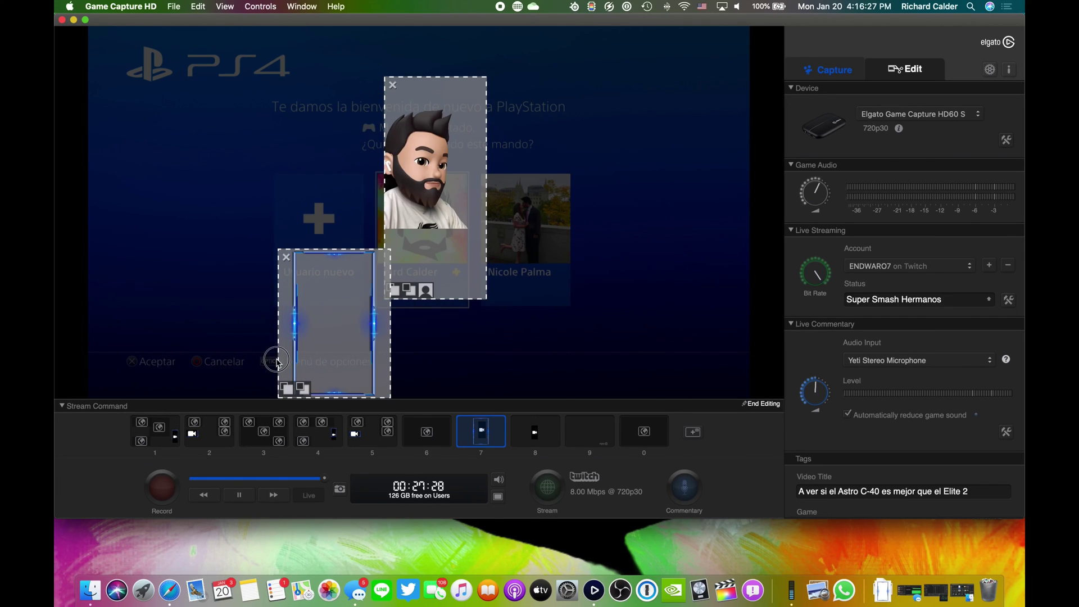
drag(331, 322, 429, 173)
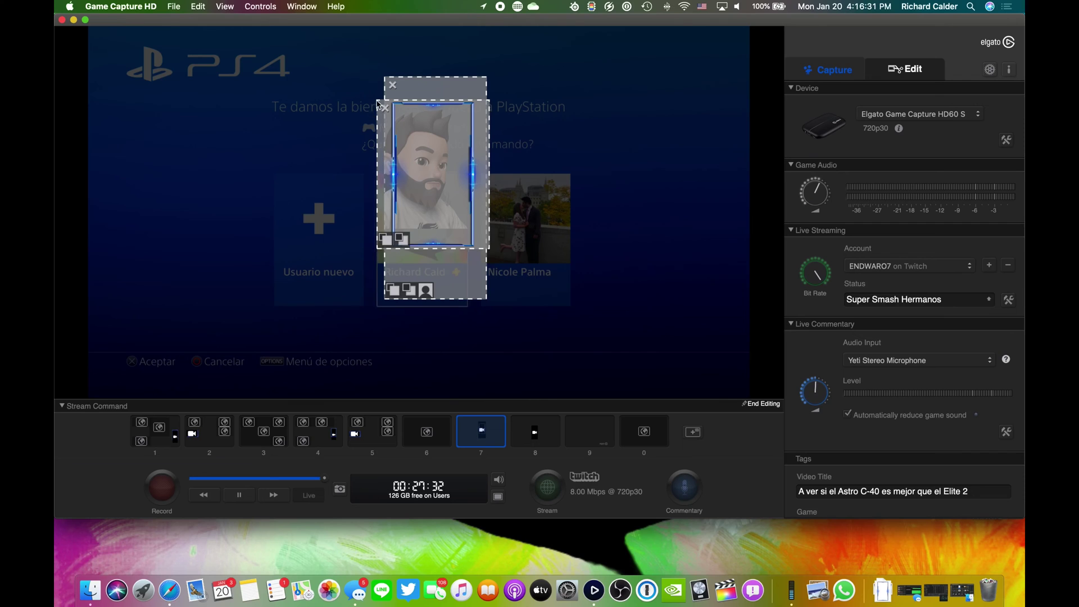
drag(378, 105, 358, 74)
mouse_move(446, 177)
mouse_down()
mouse_move(466, 178)
mouse_move(457, 181)
mouse_up()
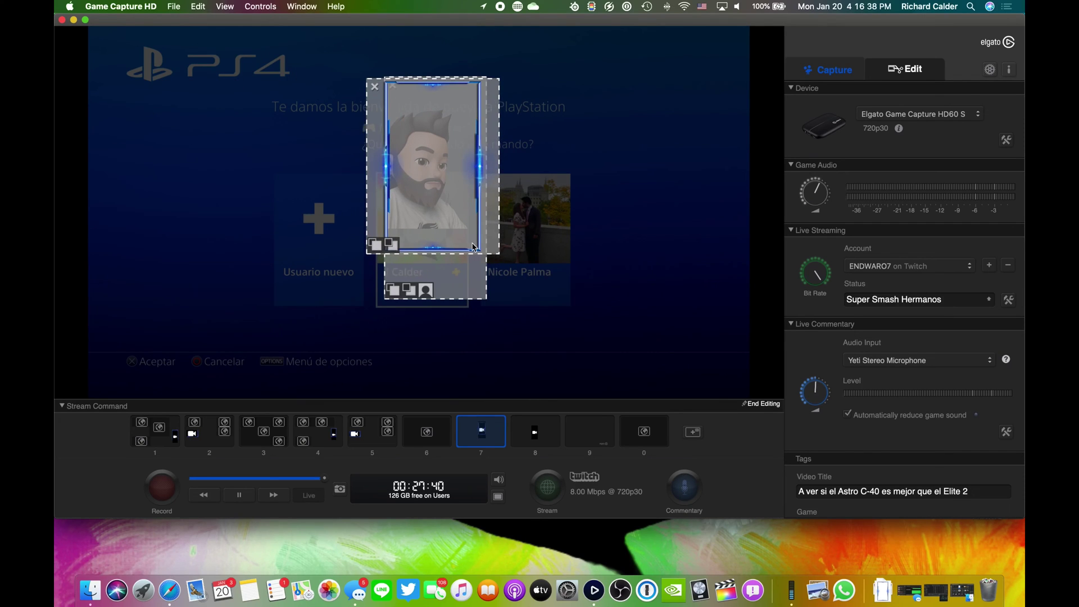
drag(461, 228, 458, 207)
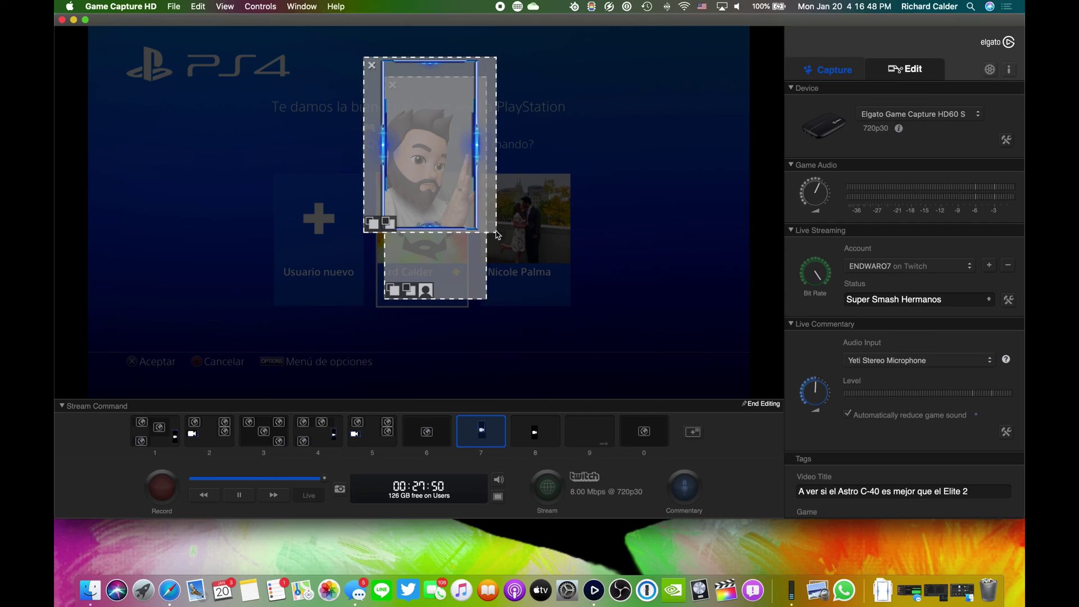
drag(498, 222, 510, 251)
drag(444, 213, 445, 203)
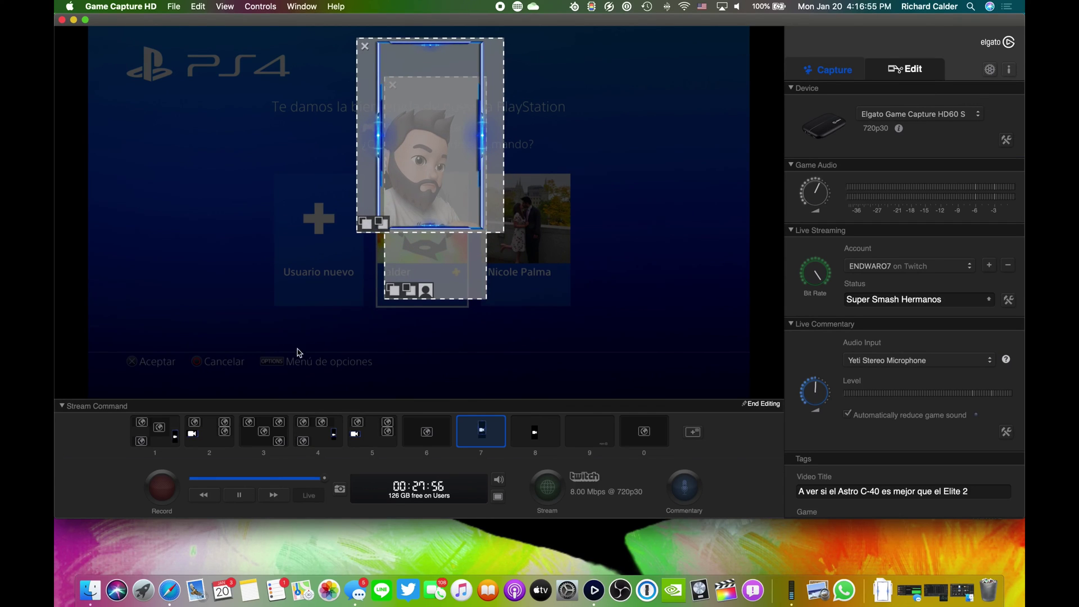
Step: Move the camera and frame to the scene's right edge, then end editing
click(765, 404)
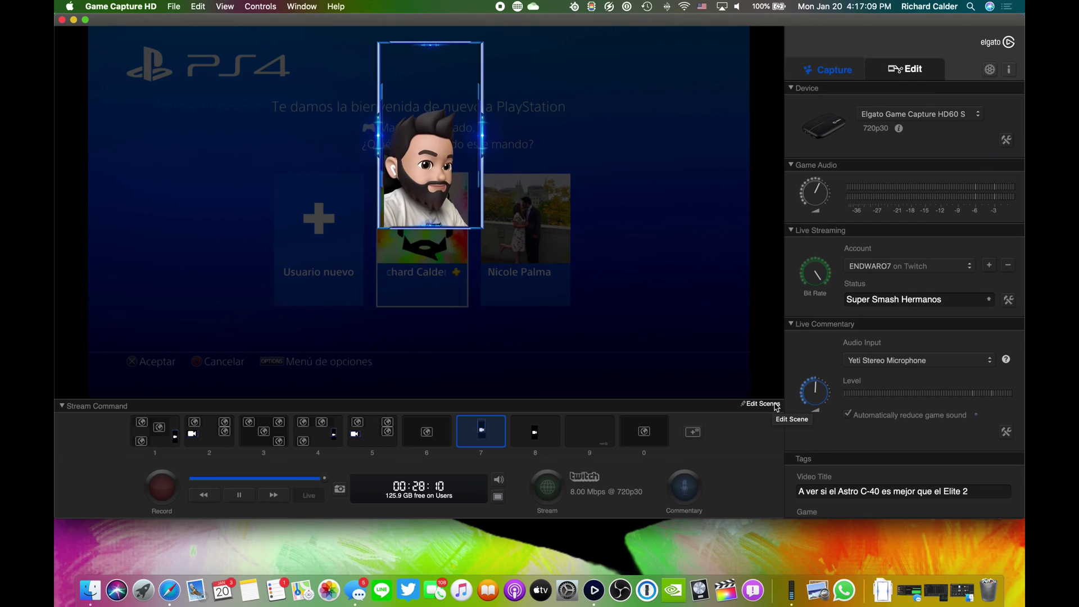
click(762, 404)
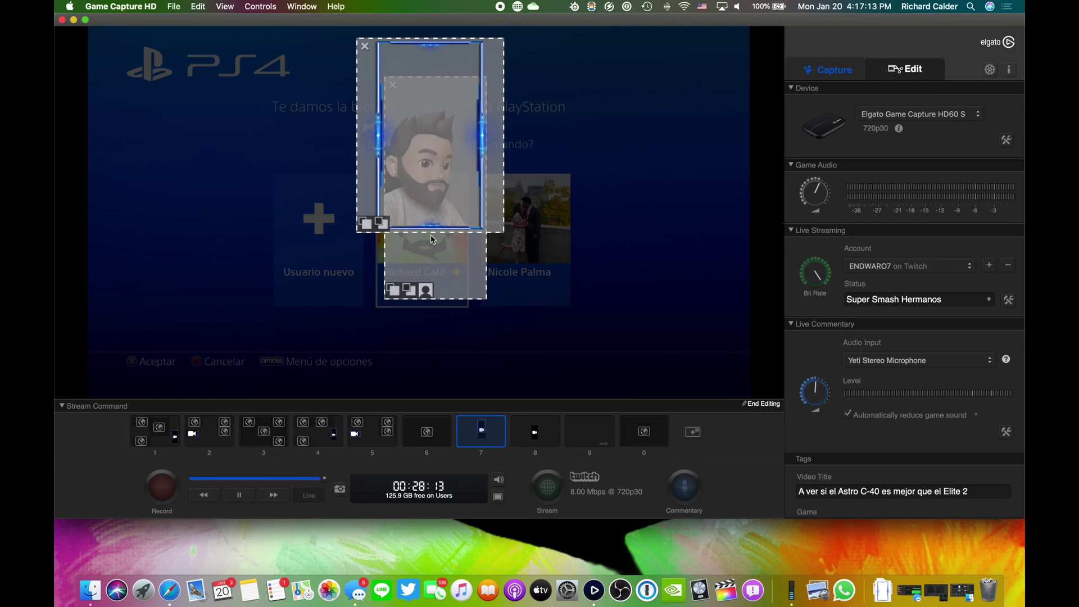
drag(433, 239, 742, 295)
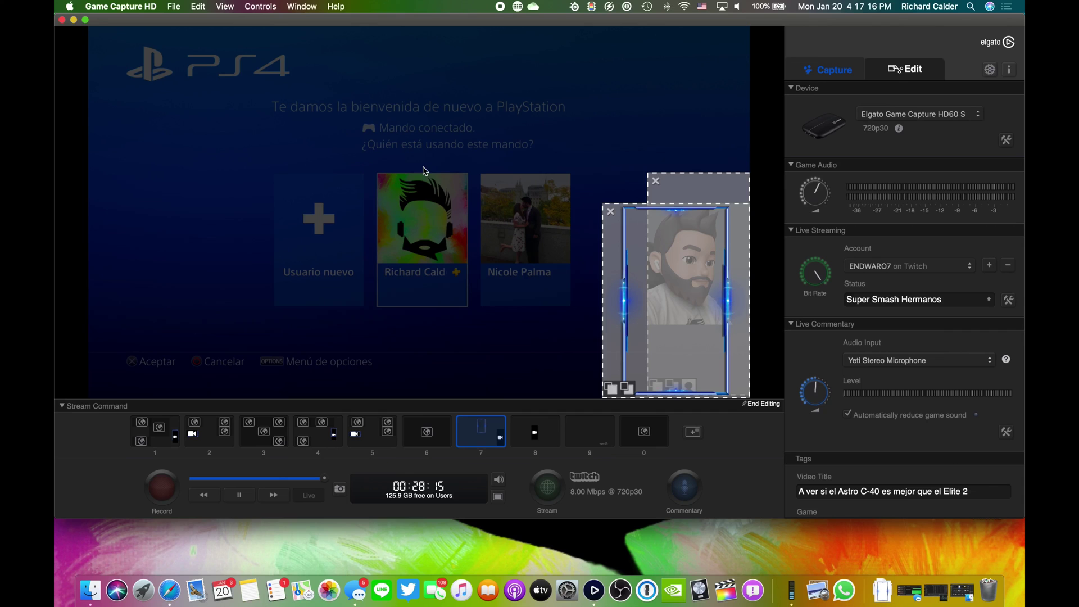
drag(698, 329, 702, 396)
drag(693, 313, 695, 311)
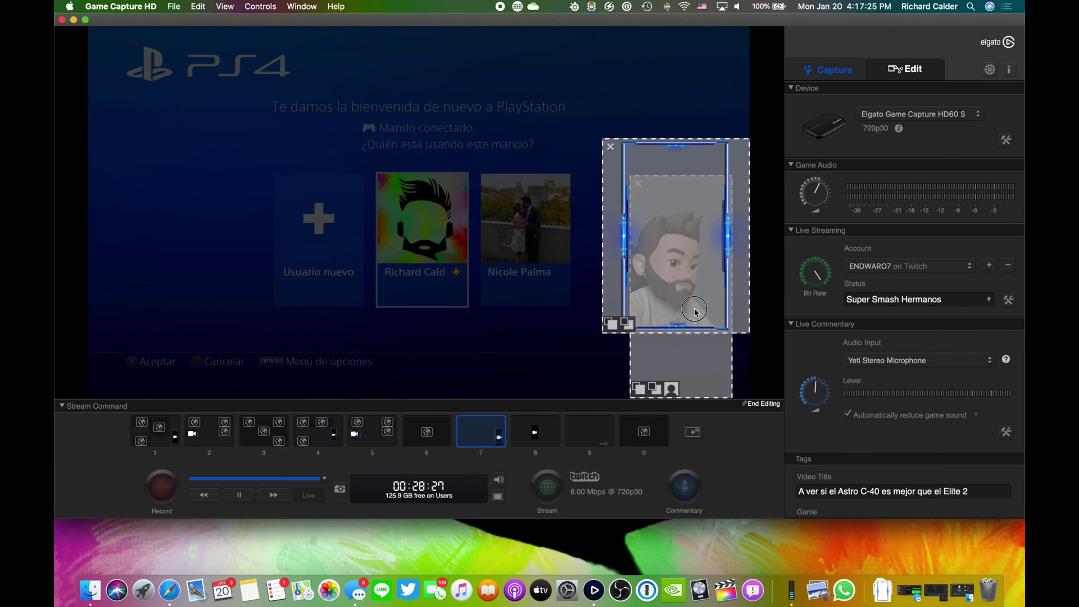
click(758, 404)
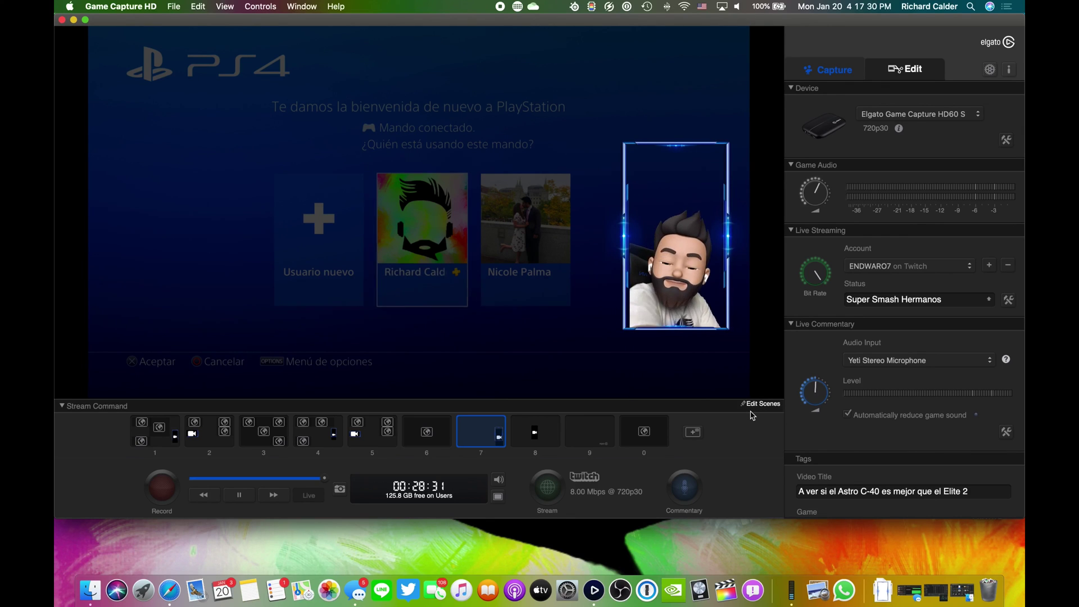